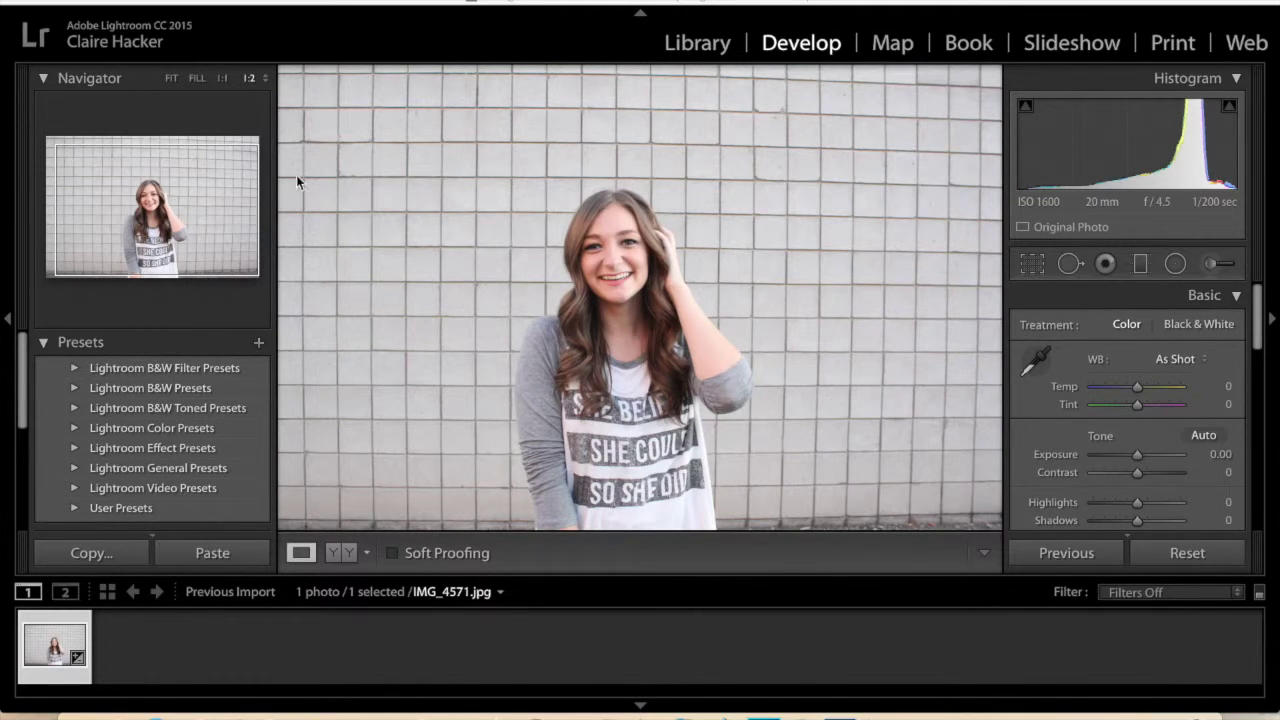
- Paint over the woman's teeth using the Adjustment Brush with the Teeth Whitening effect
left_click(1210, 263)
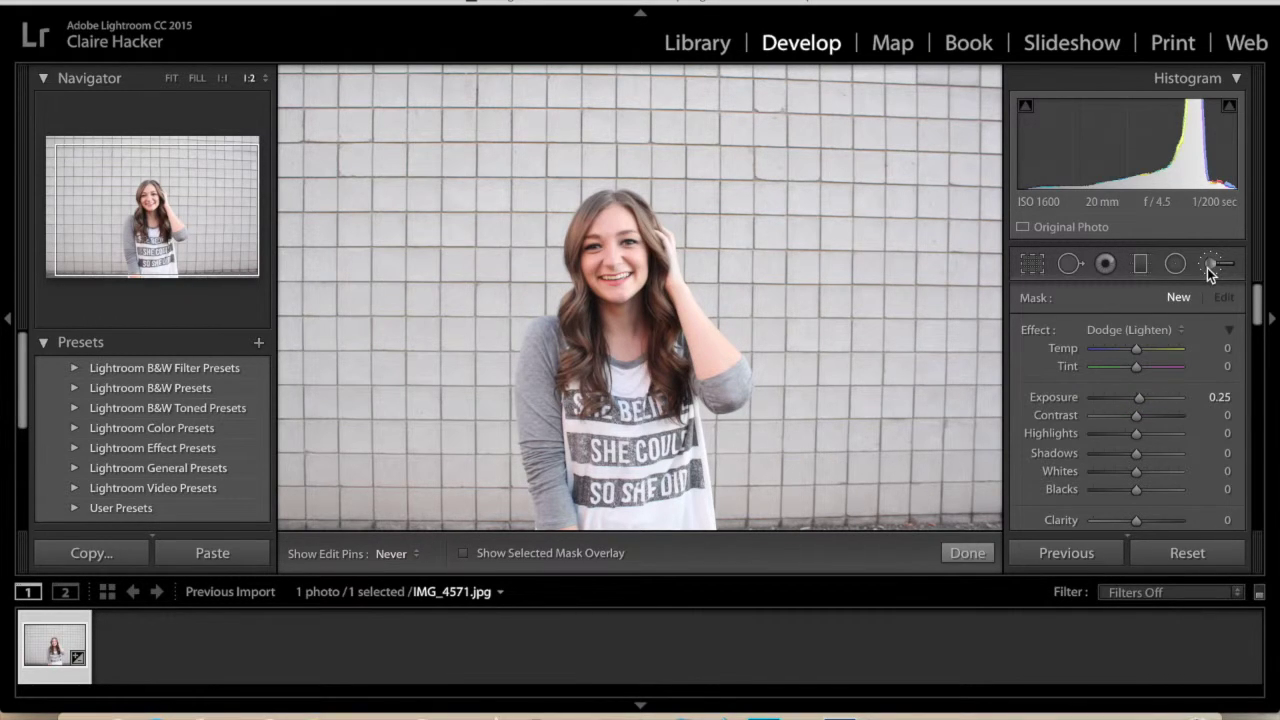
left_click(1150, 328)
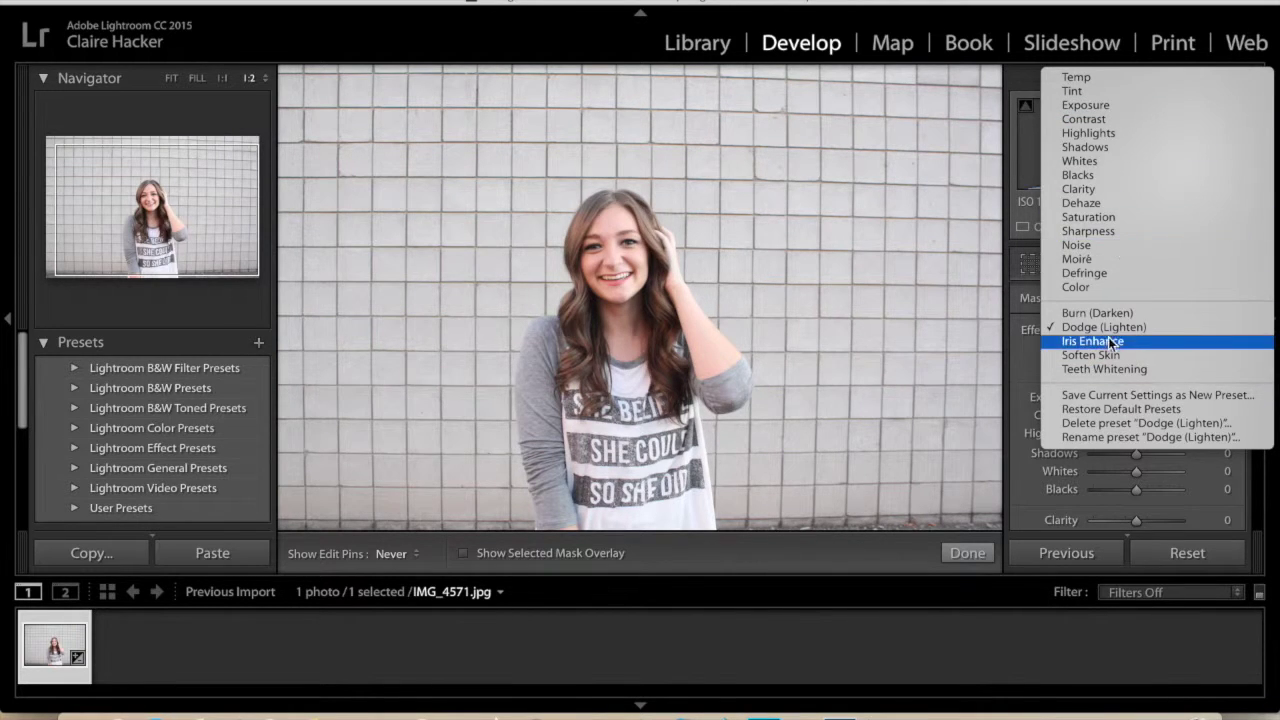
left_click(1141, 369)
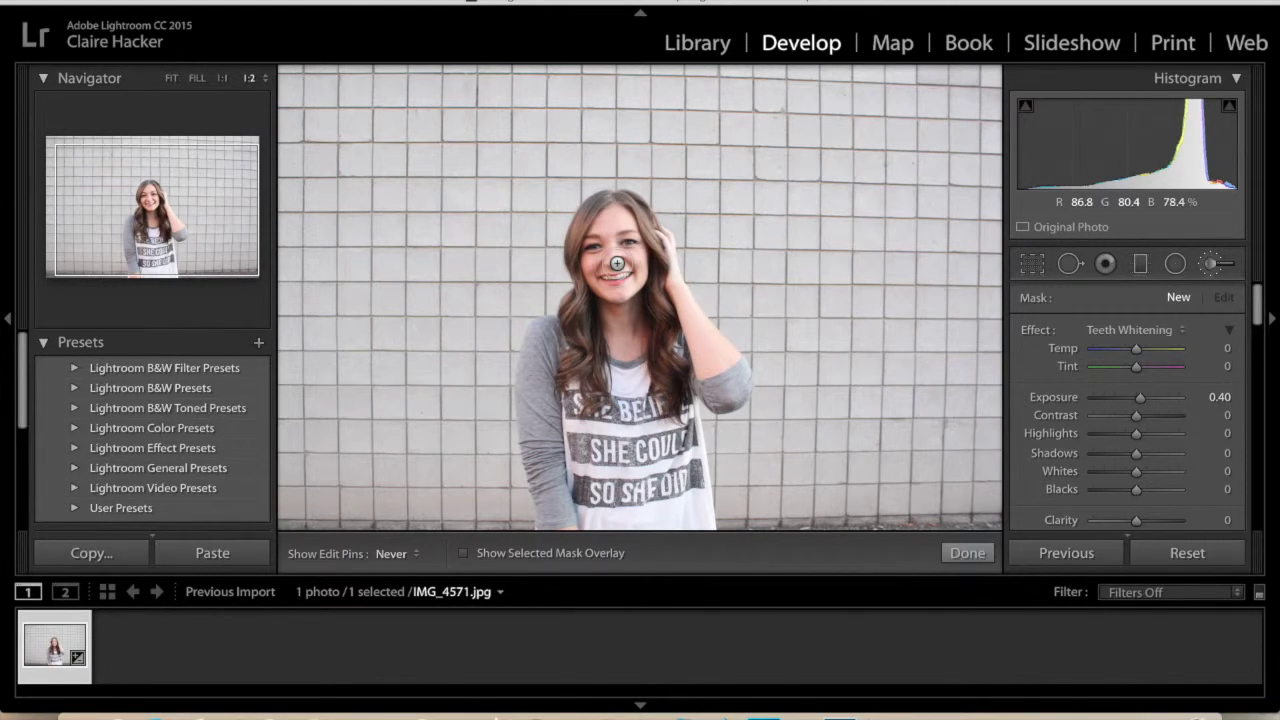
key("super+equal")
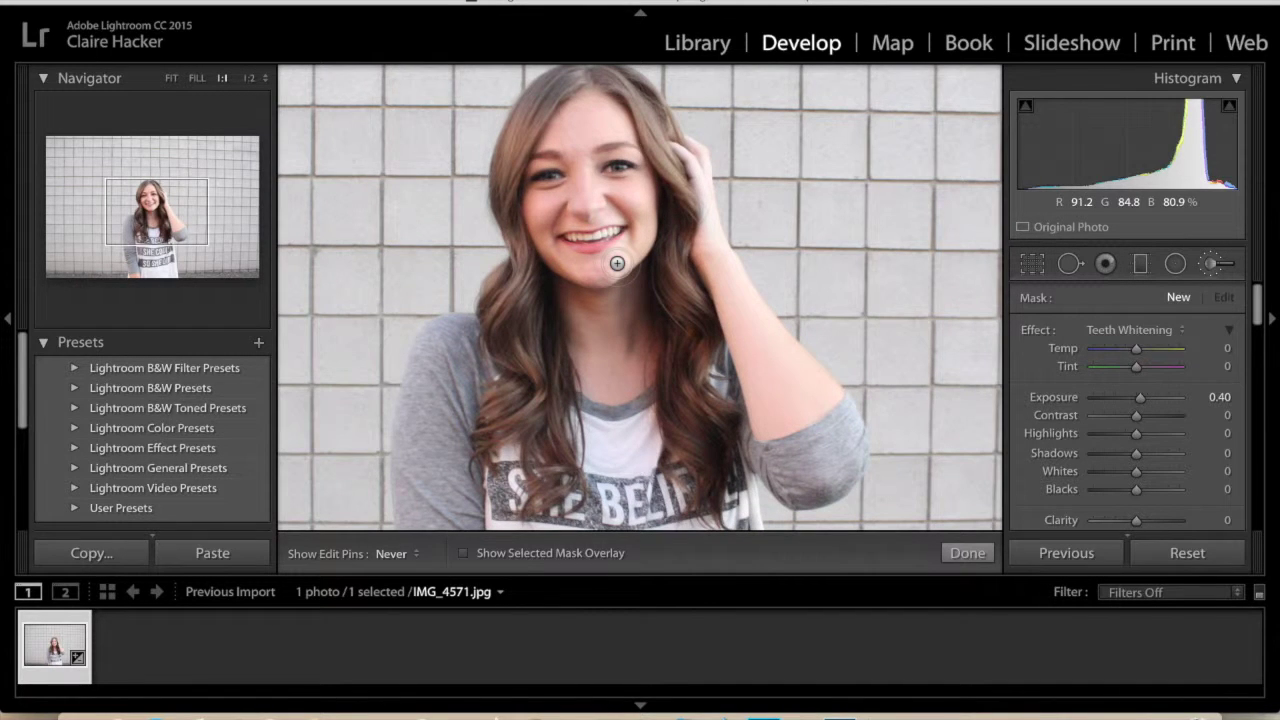
key("super+equal")
key("super+equal")
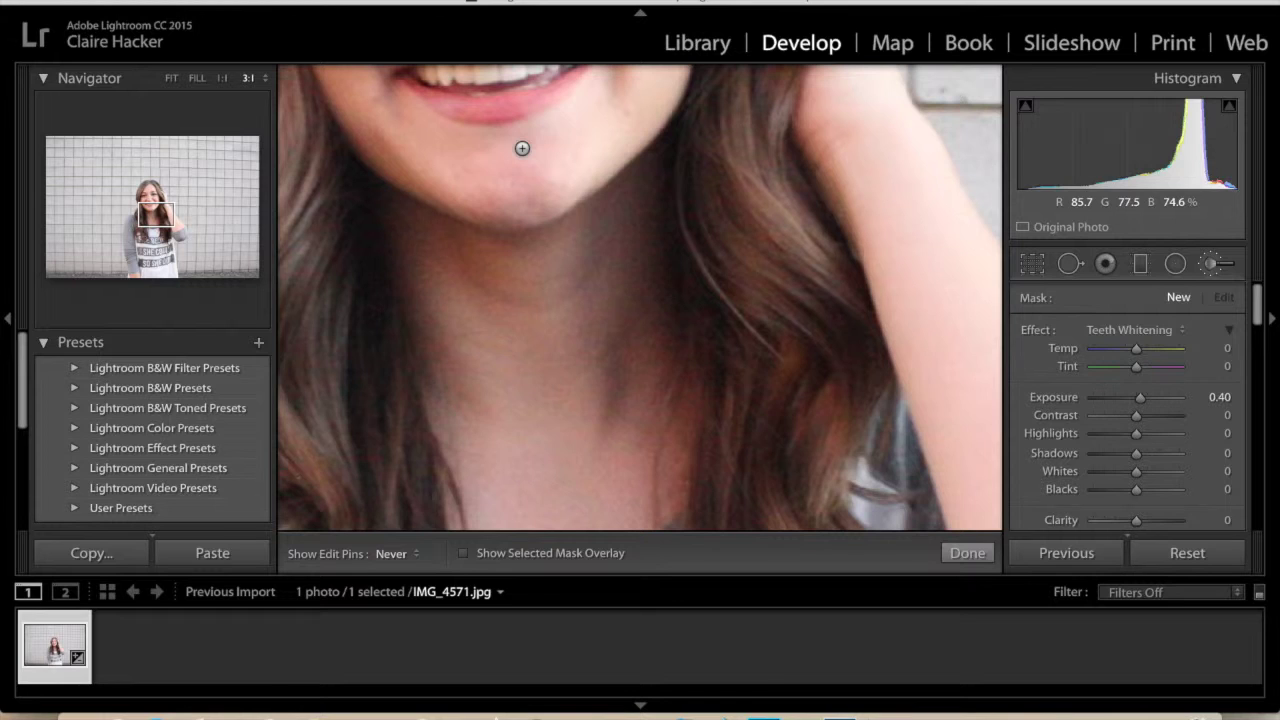
left_click_drag(523, 143, 630, 326)
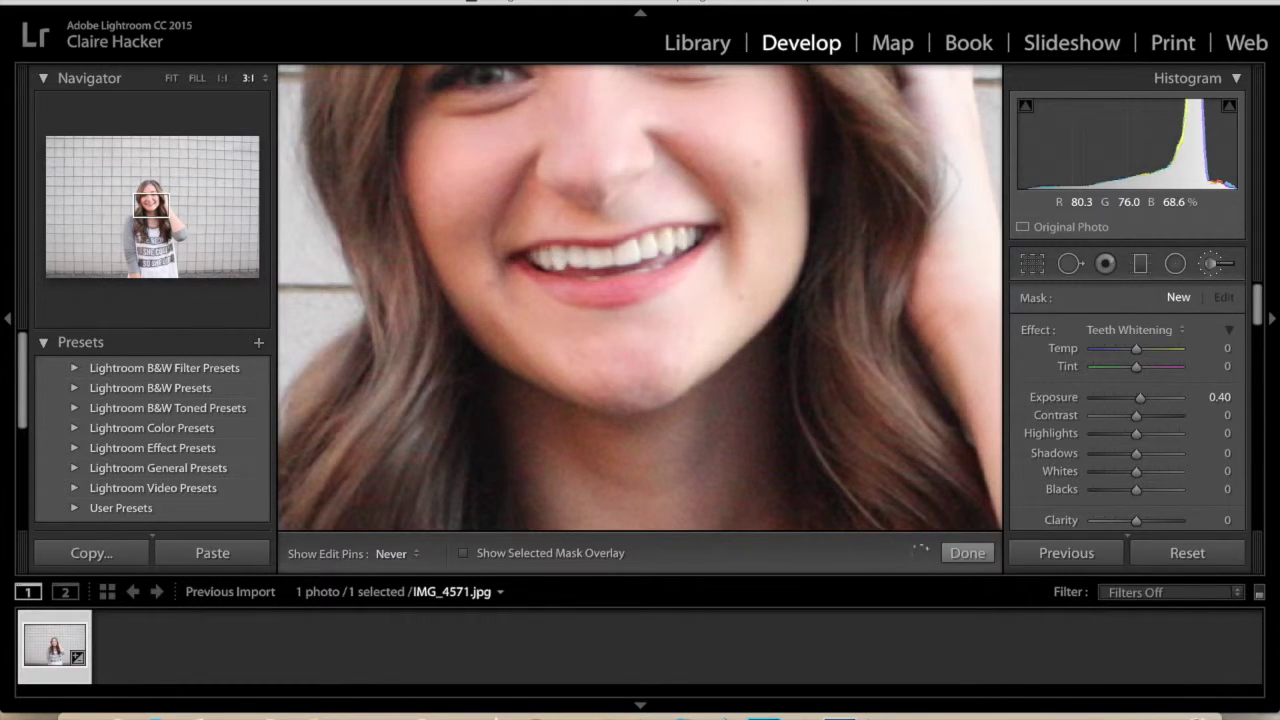
mouse_move(611, 254)
left_mouse_down()
mouse_move(686, 238)
mouse_move(623, 258)
left_mouse_up()
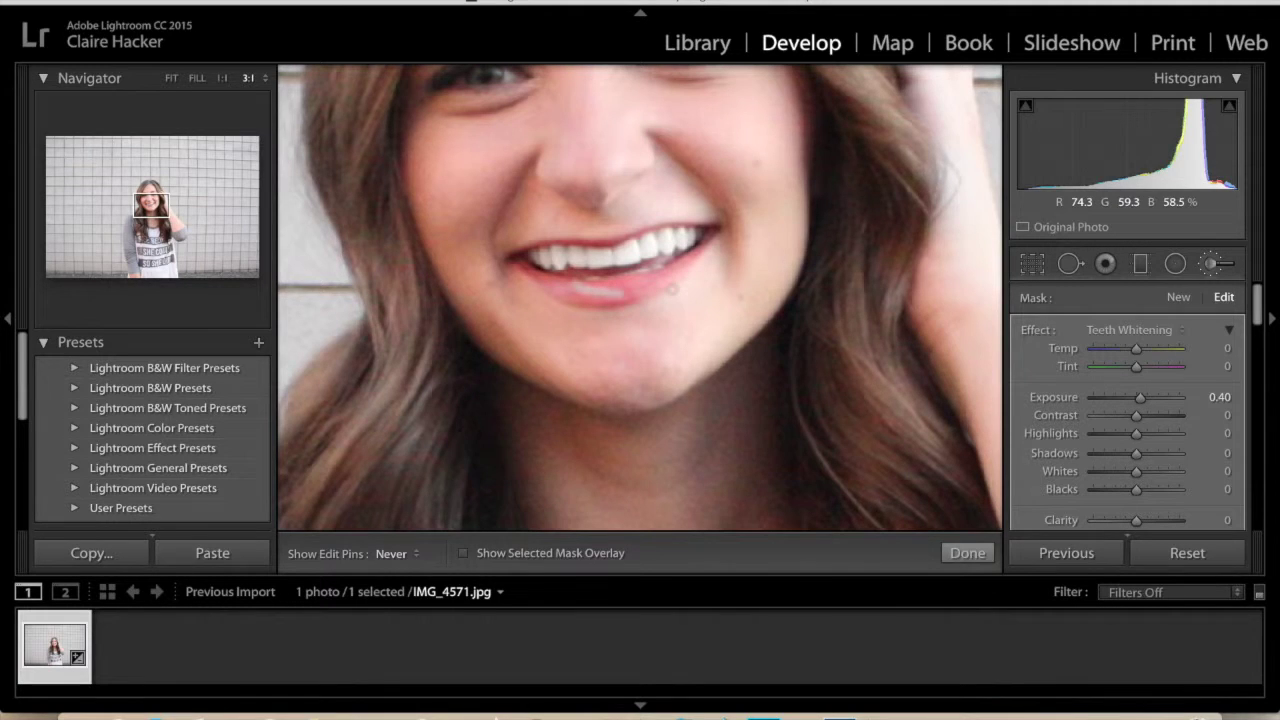
- Undo the stray whitening stroke on the lower lip, and brush over the lip again and erase that whitening
key("ctrl+z")
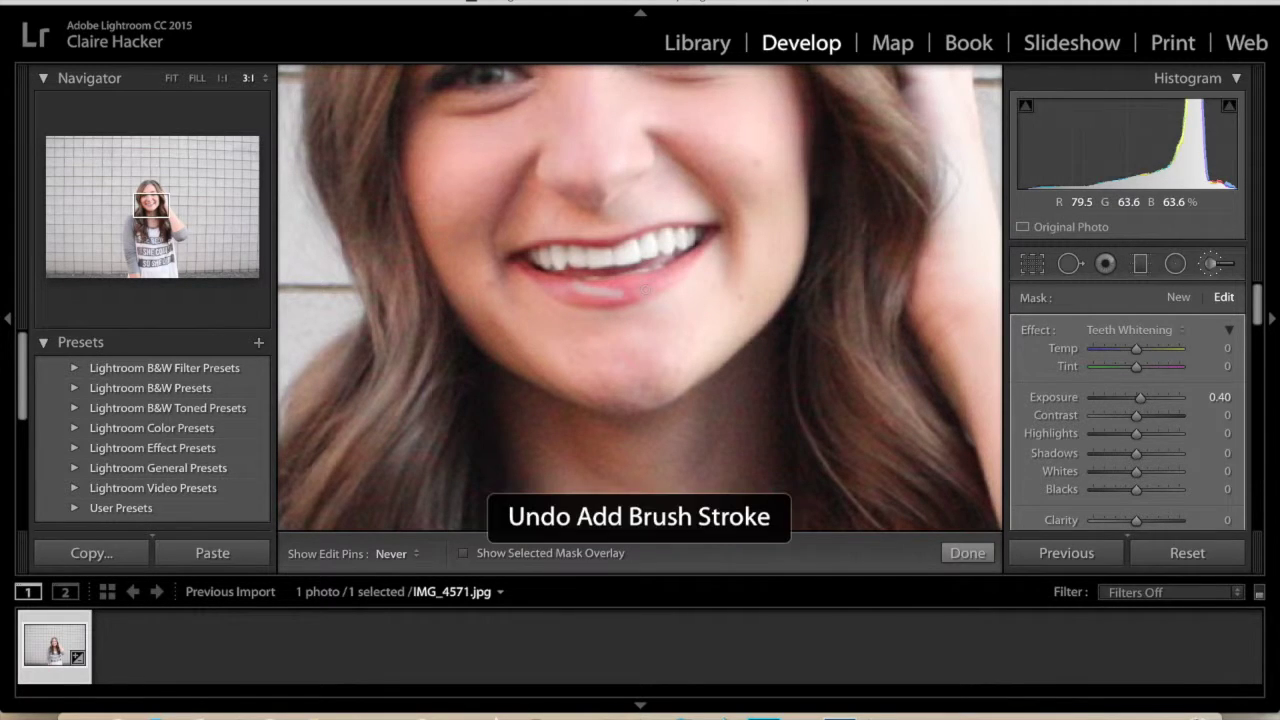
left_click_drag(568, 288, 618, 292)
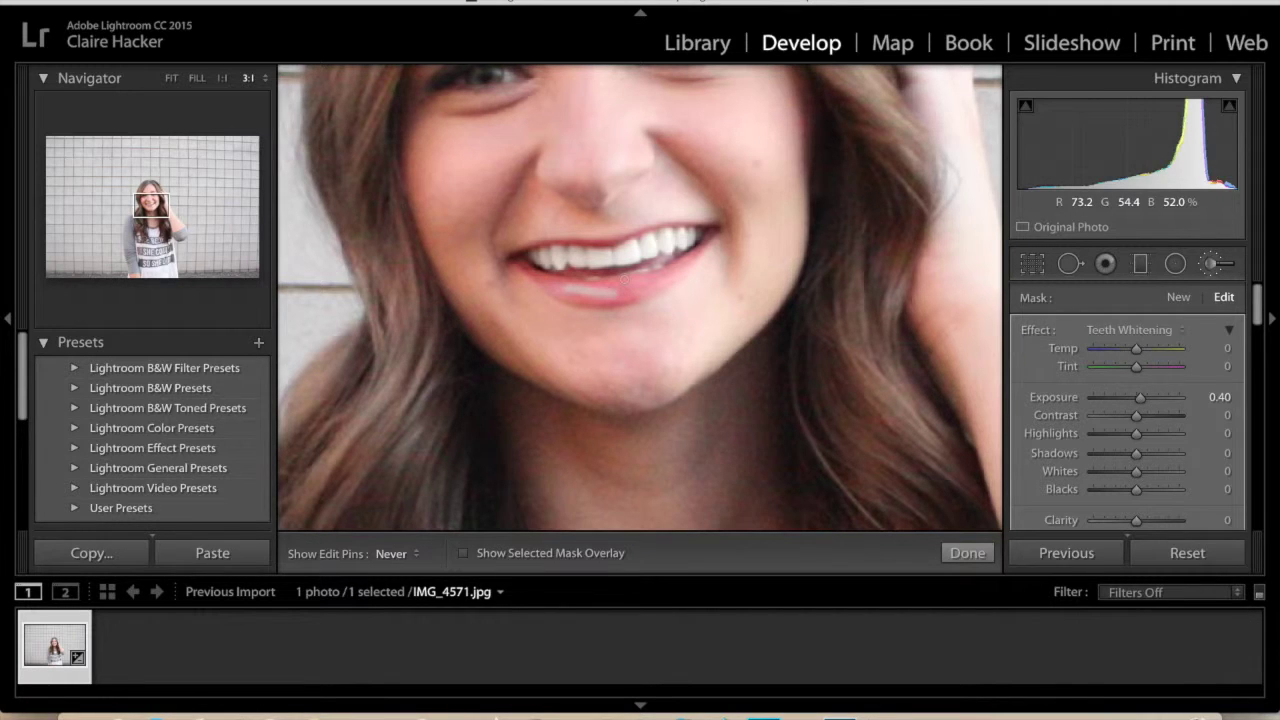
key("alt")
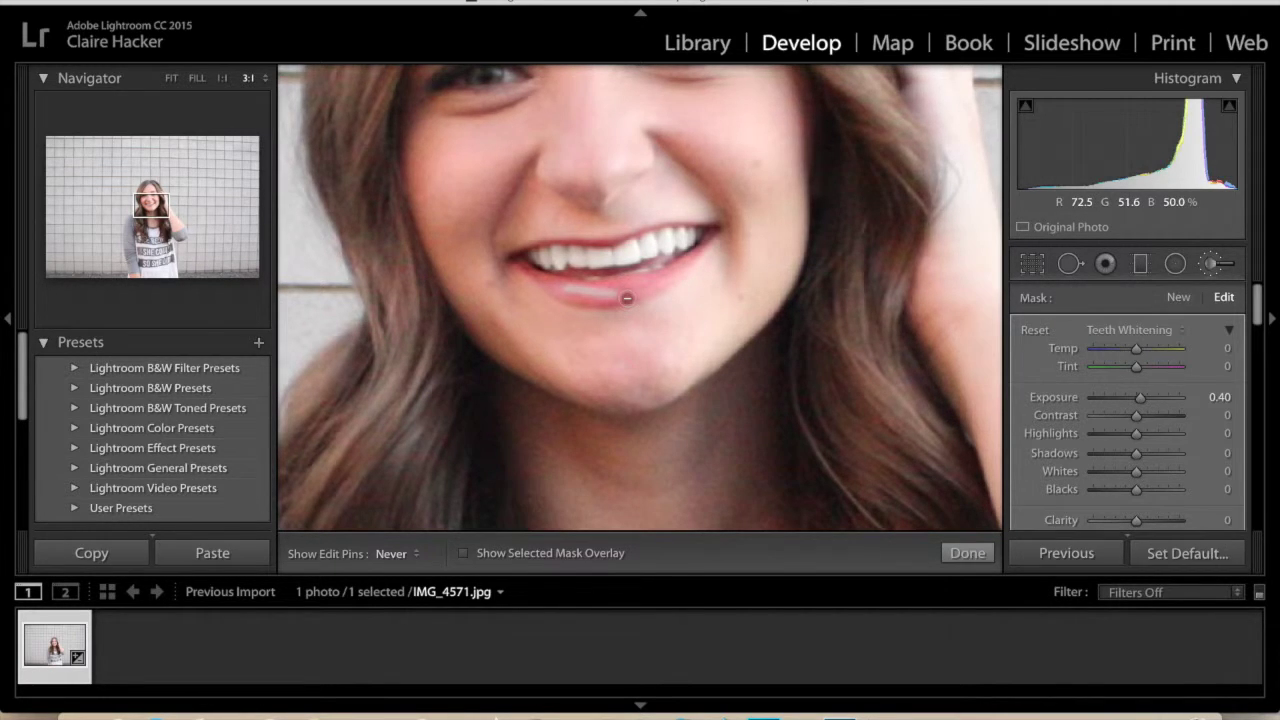
left_click_drag(604, 293, 556, 292)
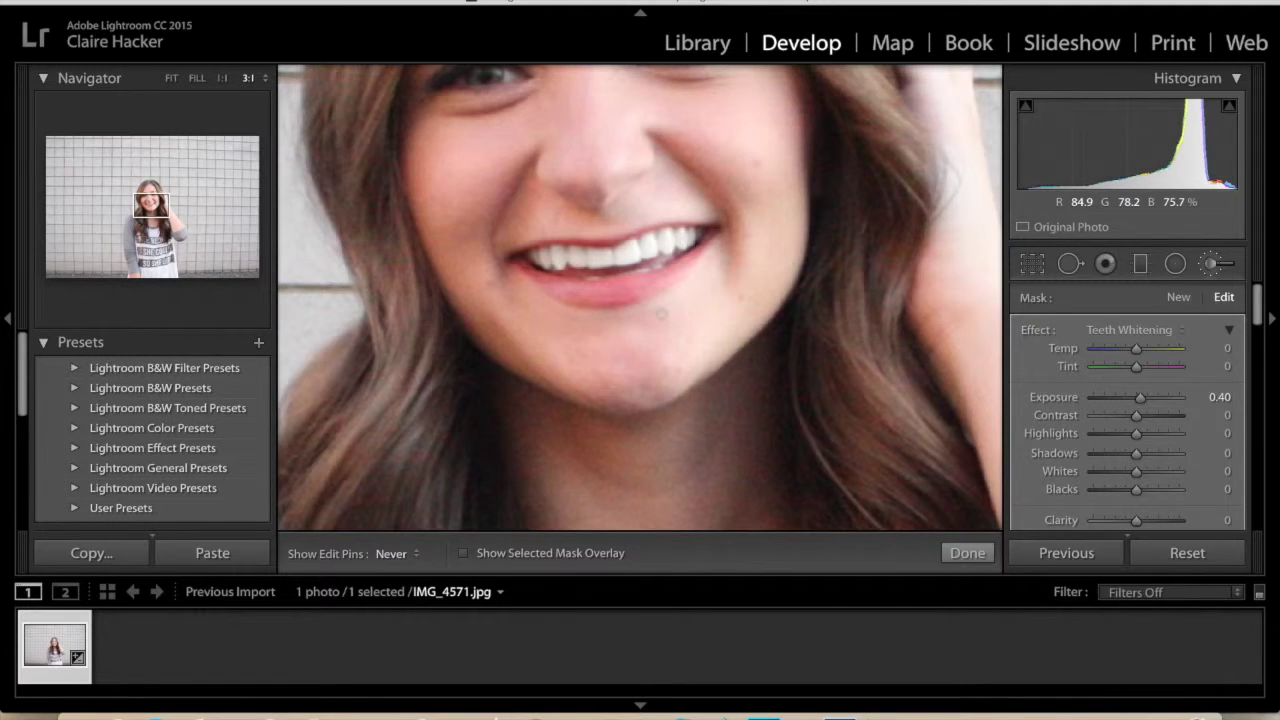
key("alt")
right_click(569, 290)
key("Escape")
key("alt")
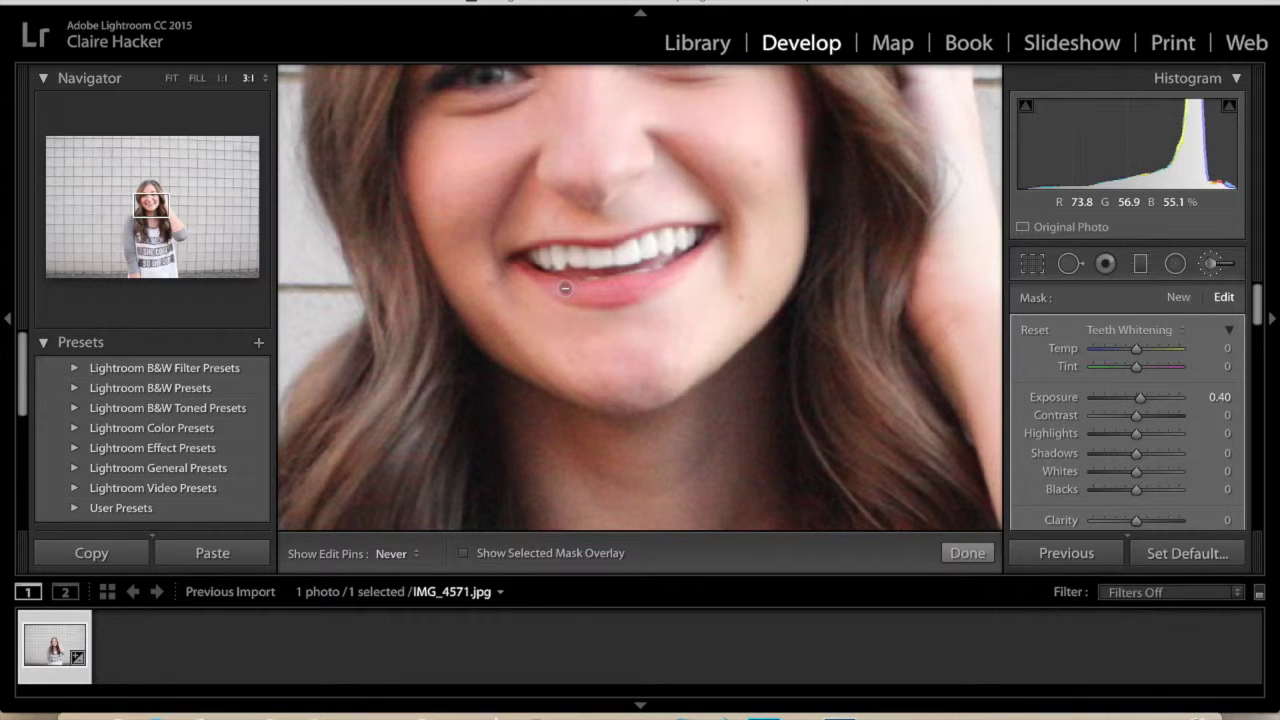
- Paint the skin of the face with a new Soften Skin brush mask, covering the forehead and chin, and close the brush
key("z")
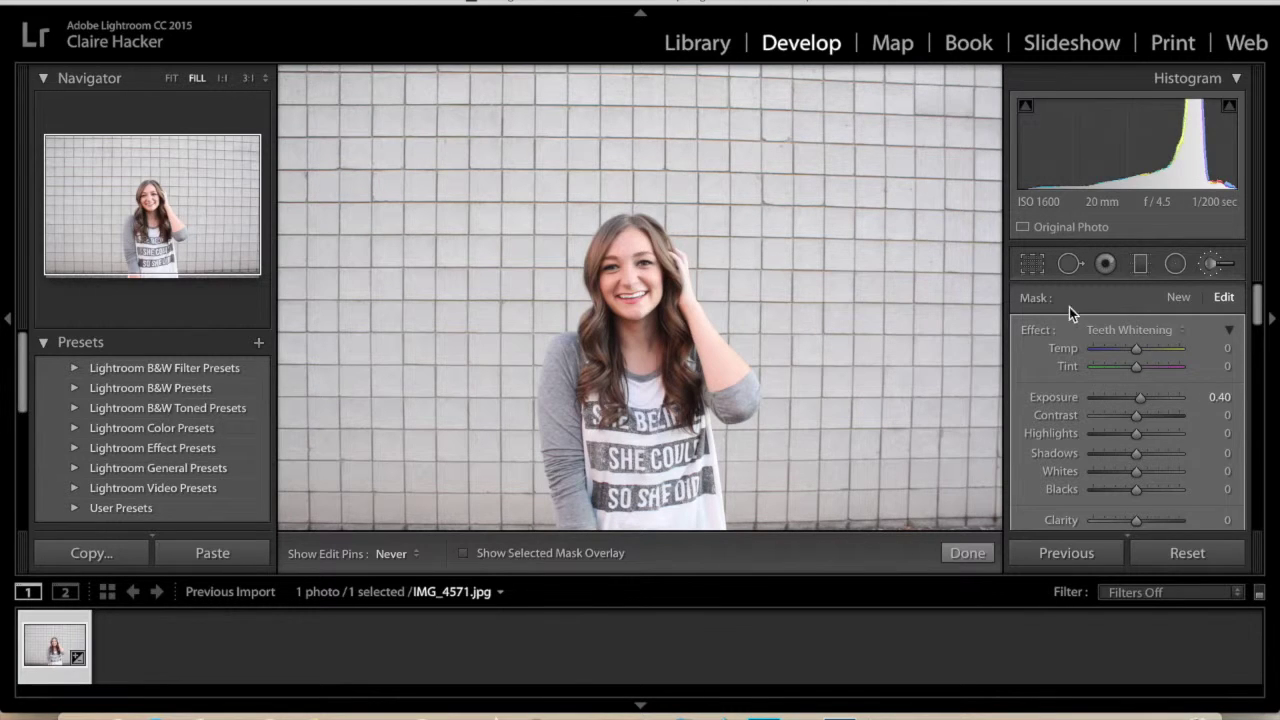
left_click(1178, 297)
left_click(1142, 330)
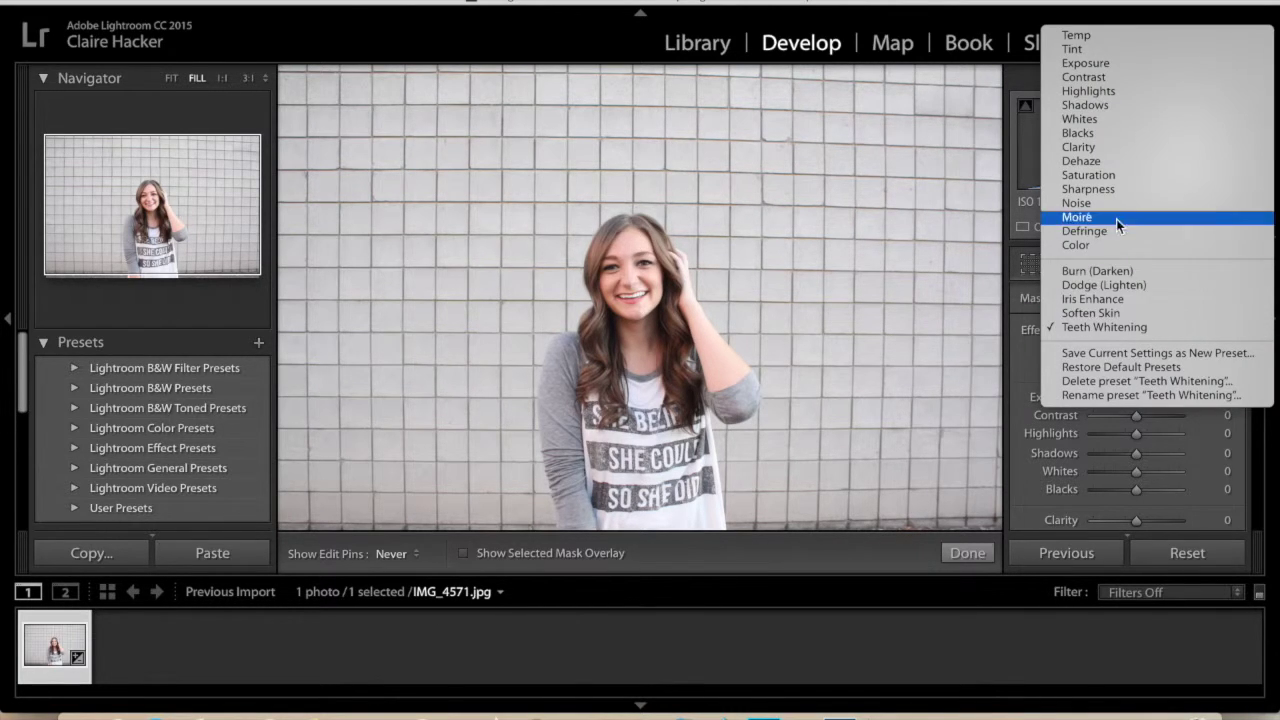
left_click(1095, 313)
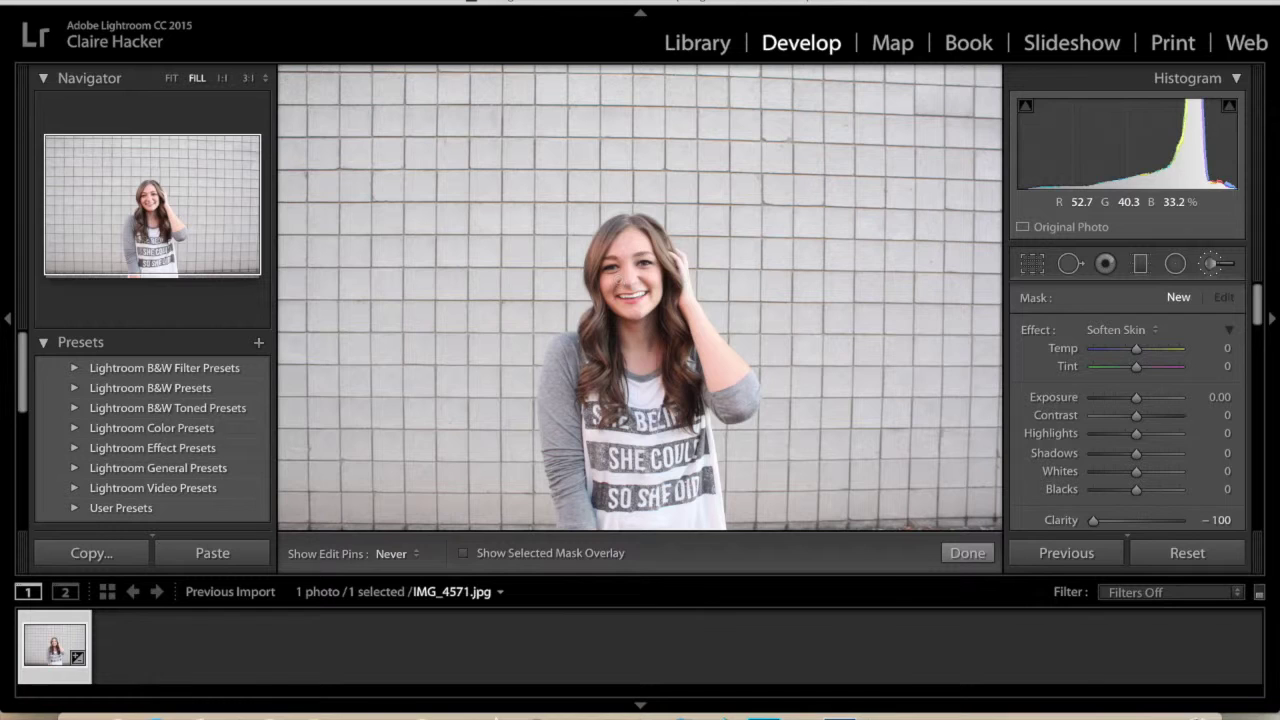
key("ctrl+equal")
key("ctrl+equal")
key("ctrl+equal")
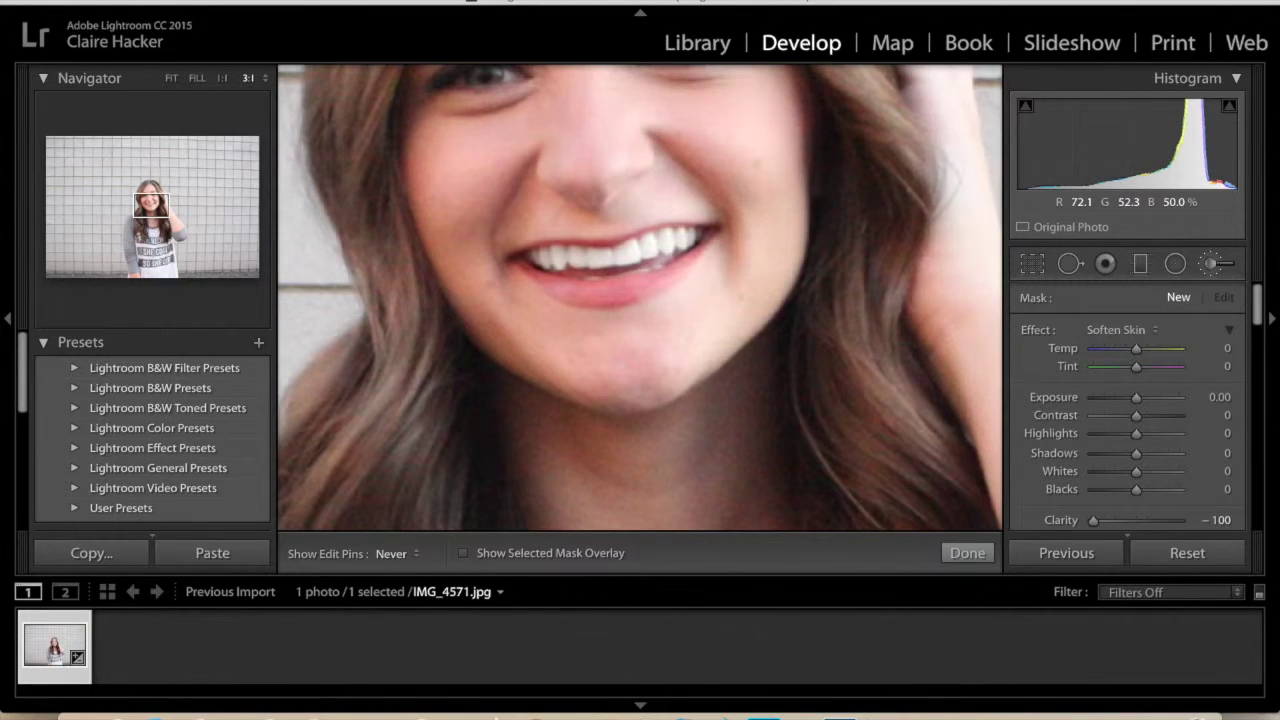
left_click_drag(648, 209, 670, 295)
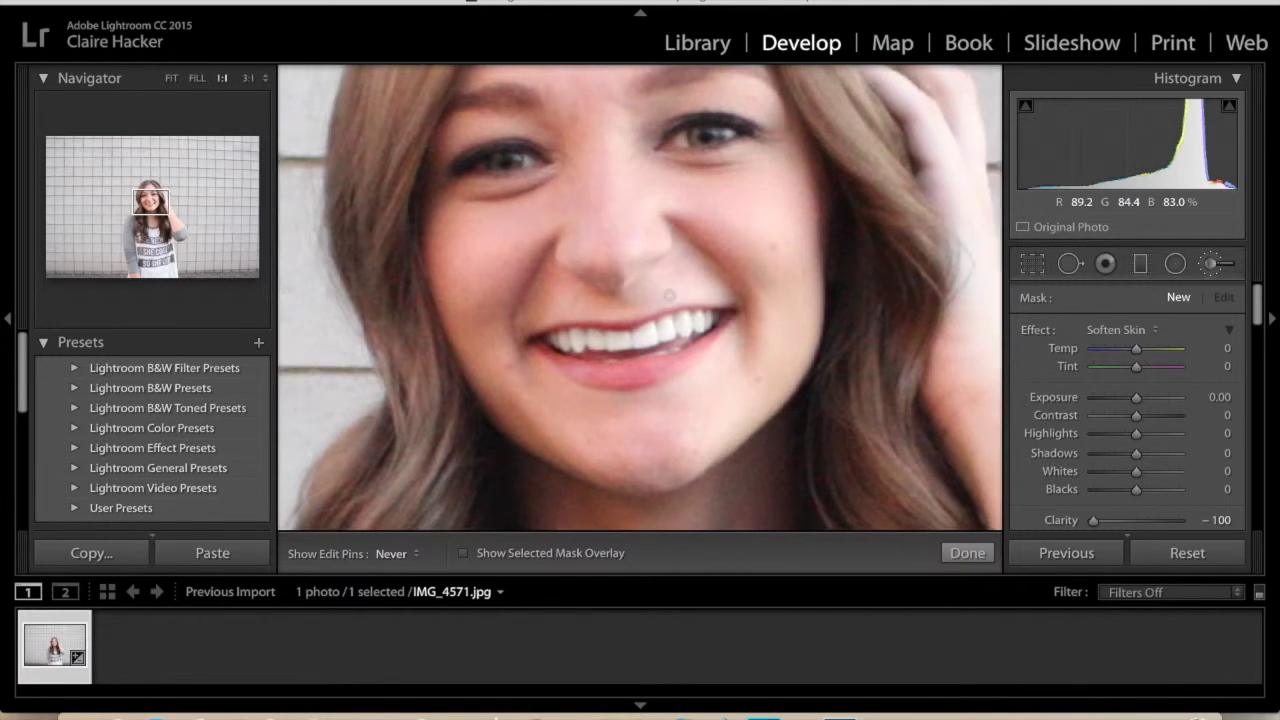
key("ctrl+minus")
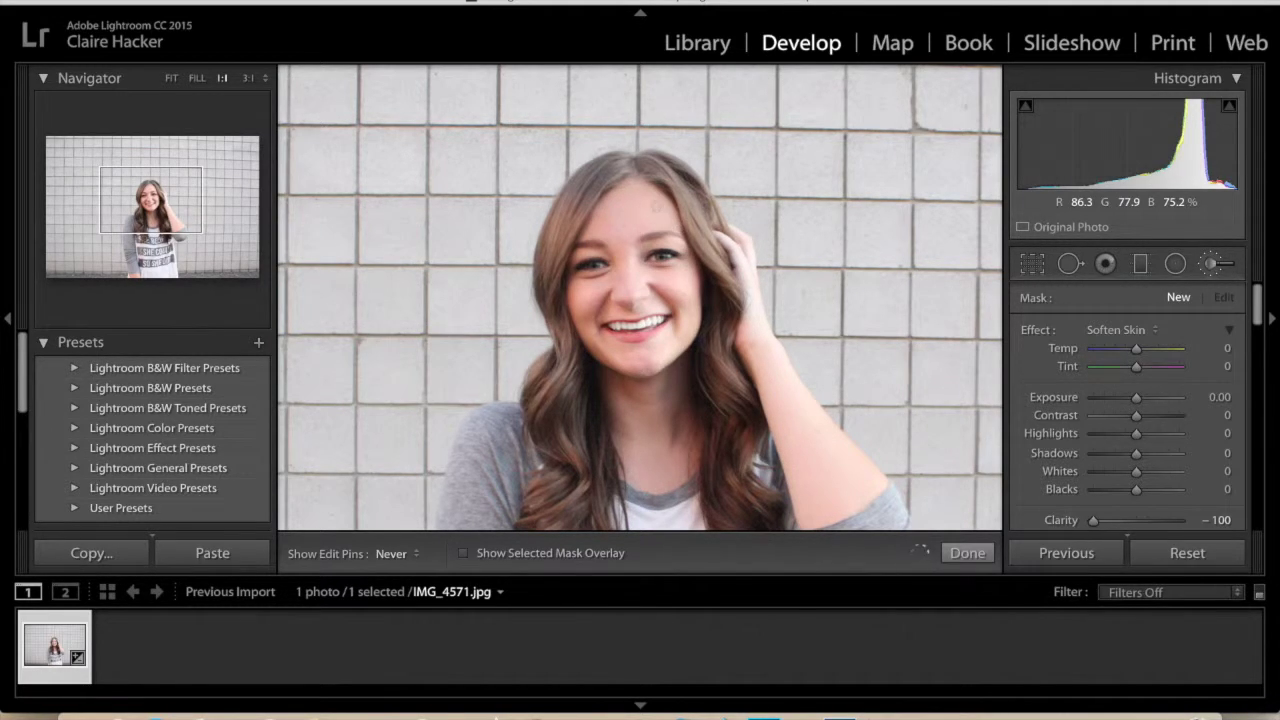
left_click(609, 191)
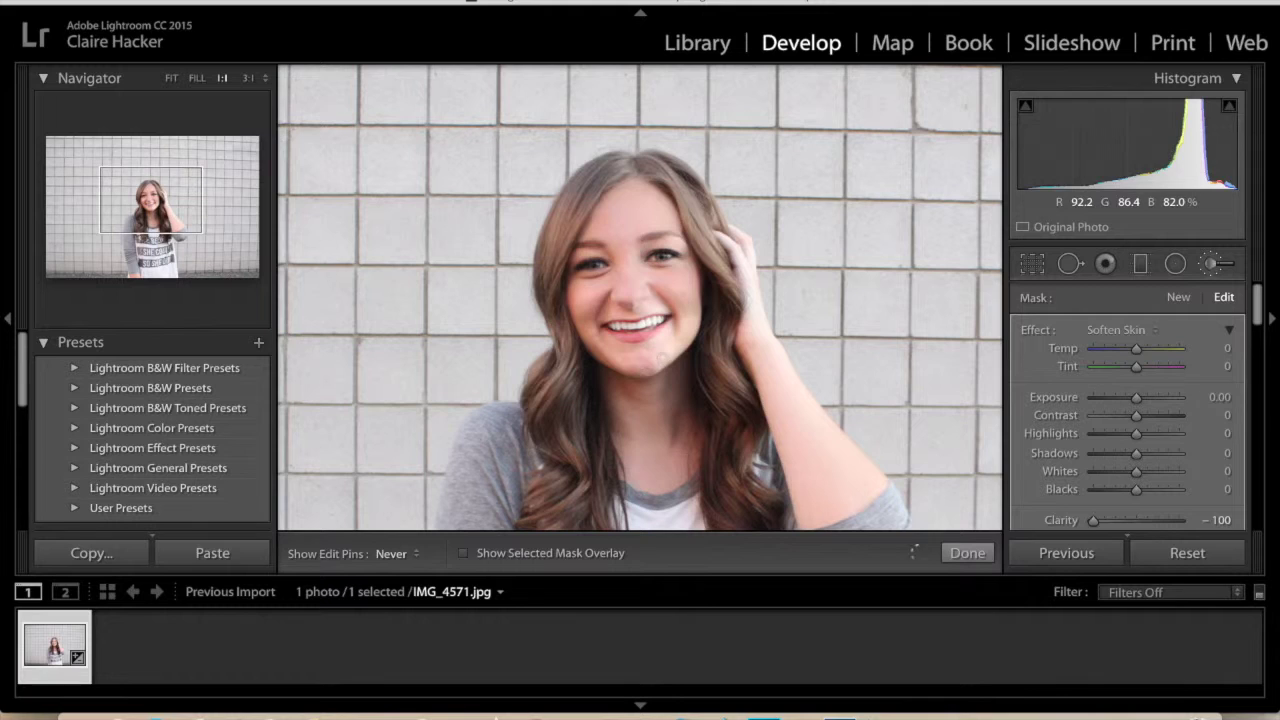
left_click_drag(655, 356, 634, 364)
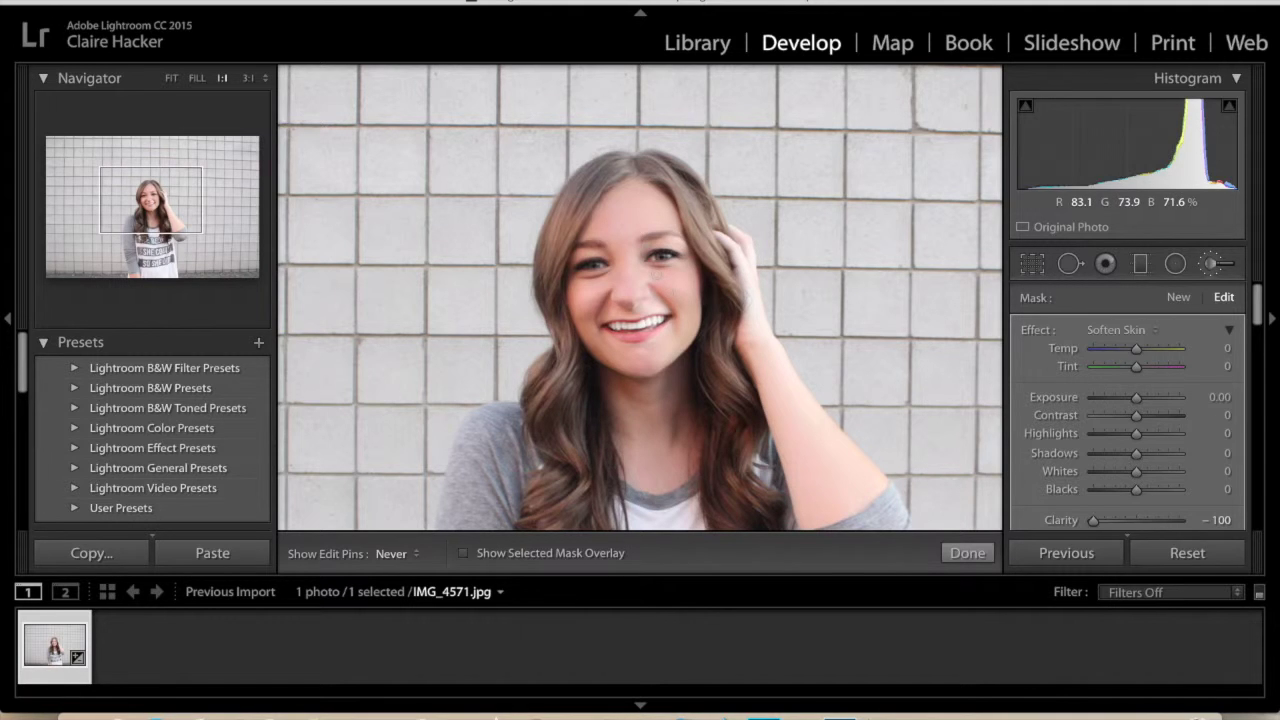
key("z")
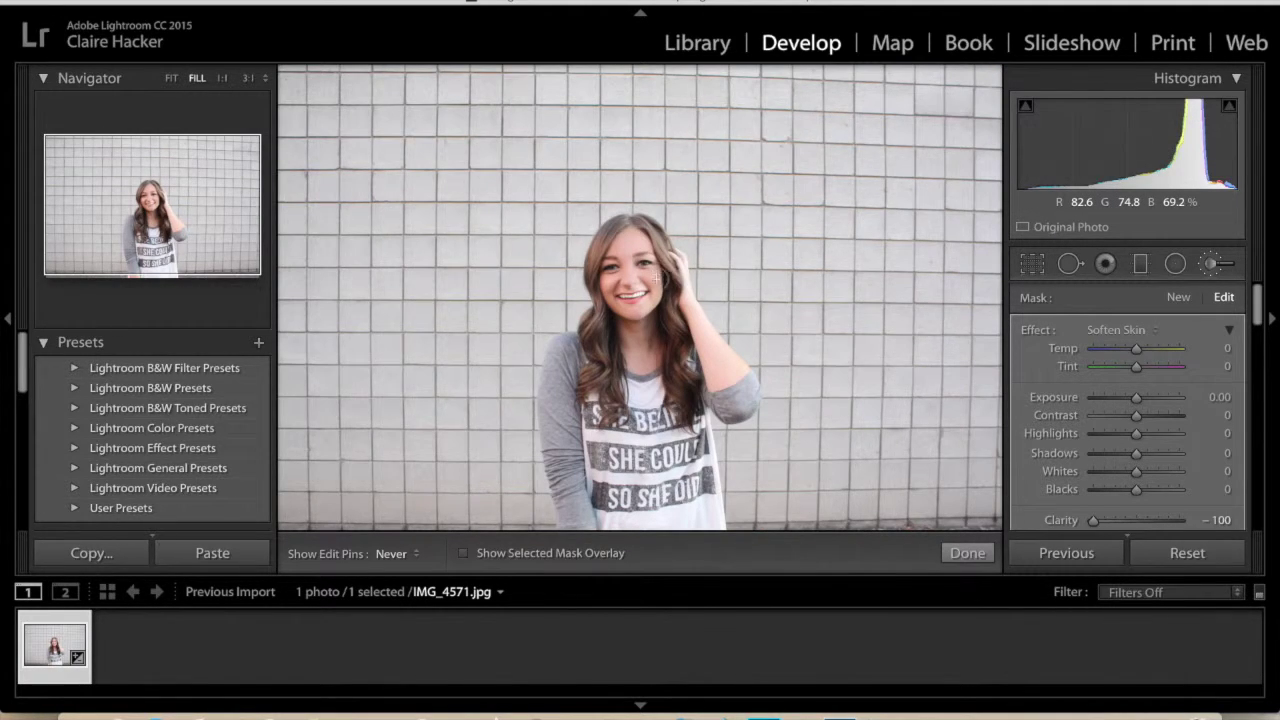
left_click(1210, 265)
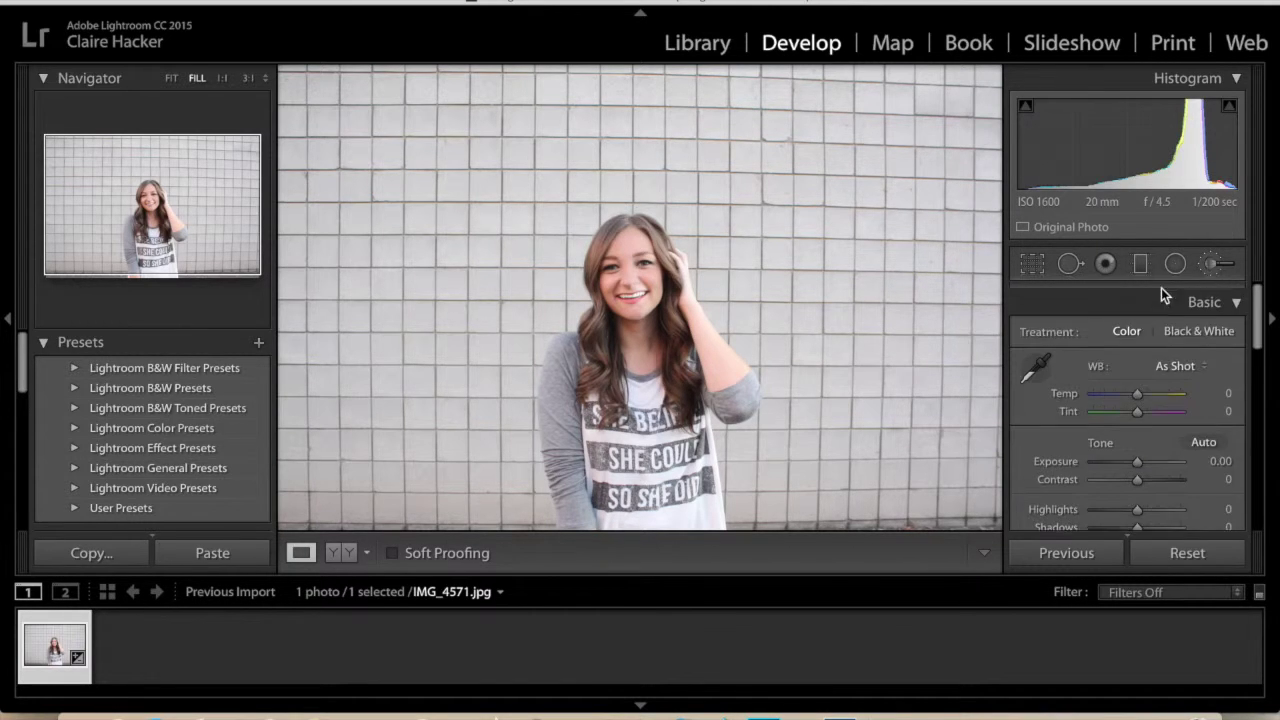
- Paint both eyes with a new Adjustment Brush mask using the Sharpness effect
left_click(1210, 265)
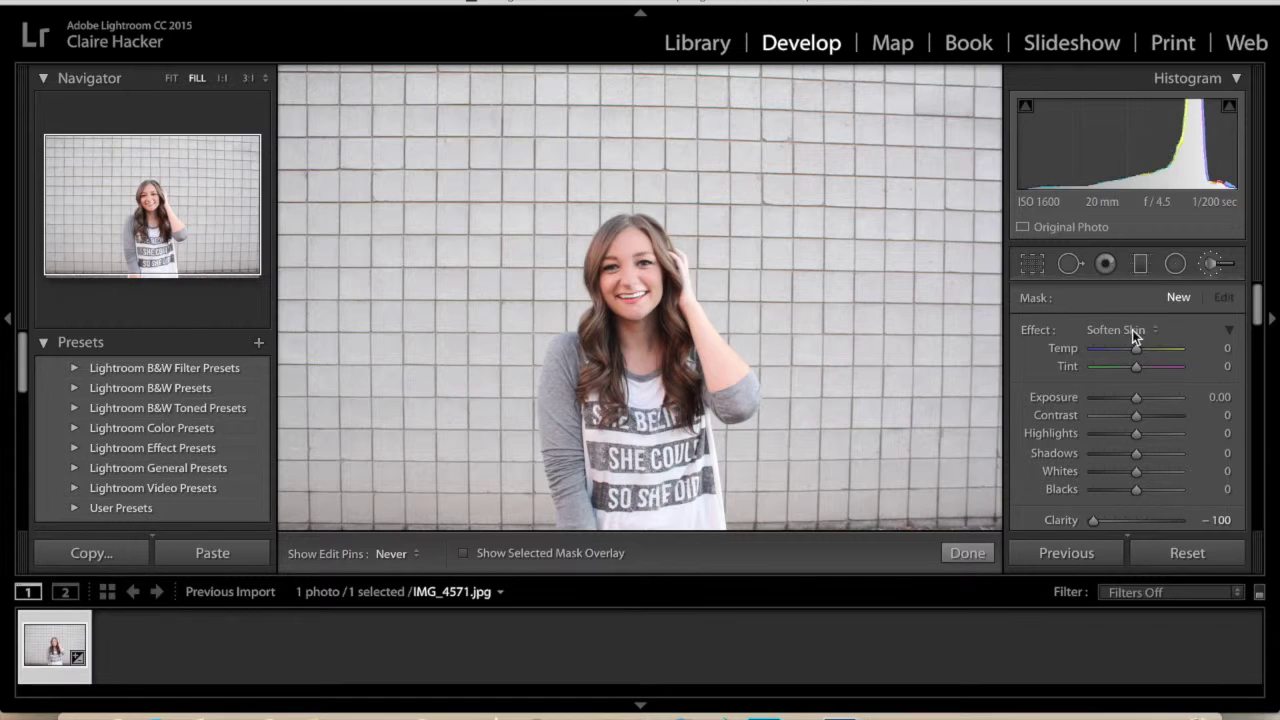
left_click(1133, 333)
left_click(1174, 320)
left_click(1135, 330)
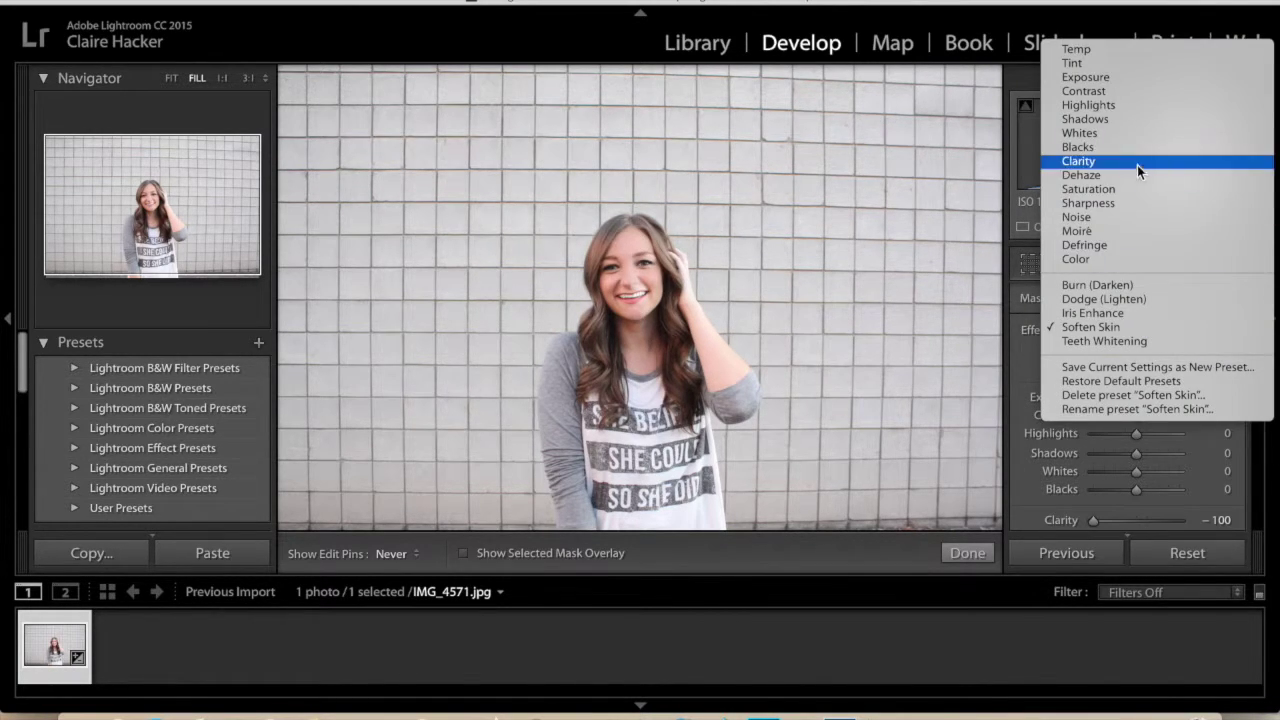
left_click(1103, 204)
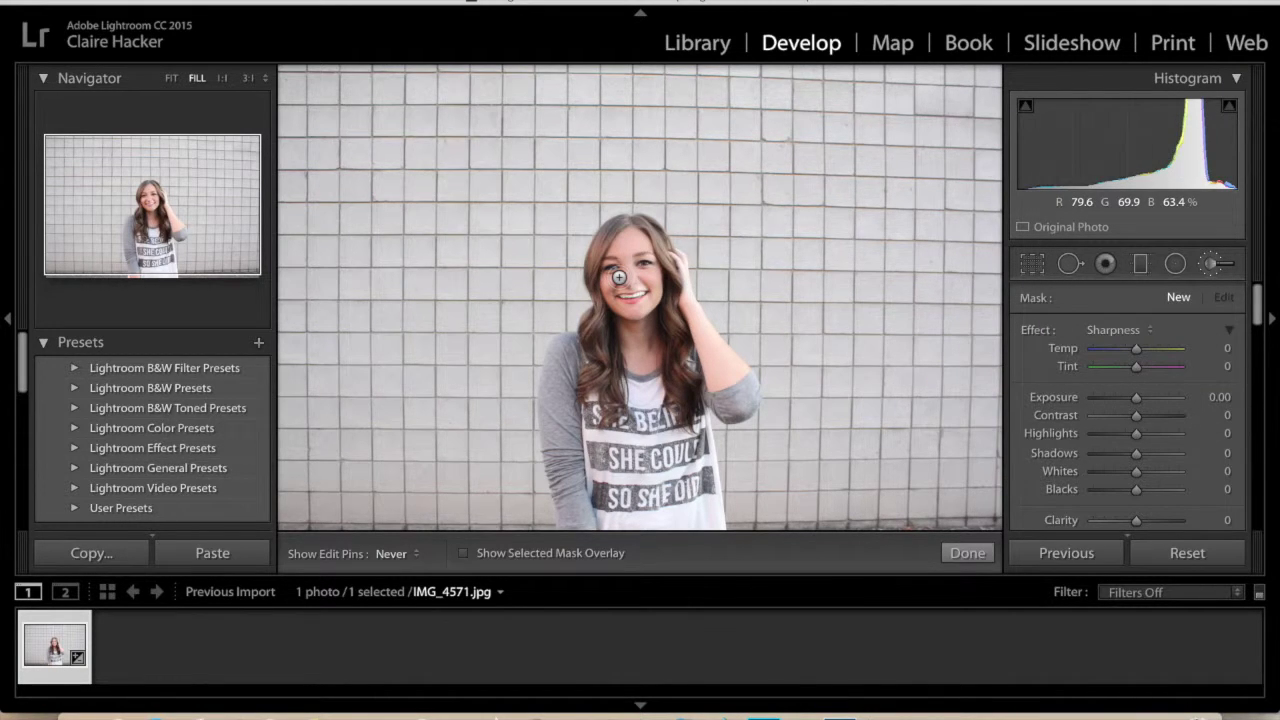
key("z")
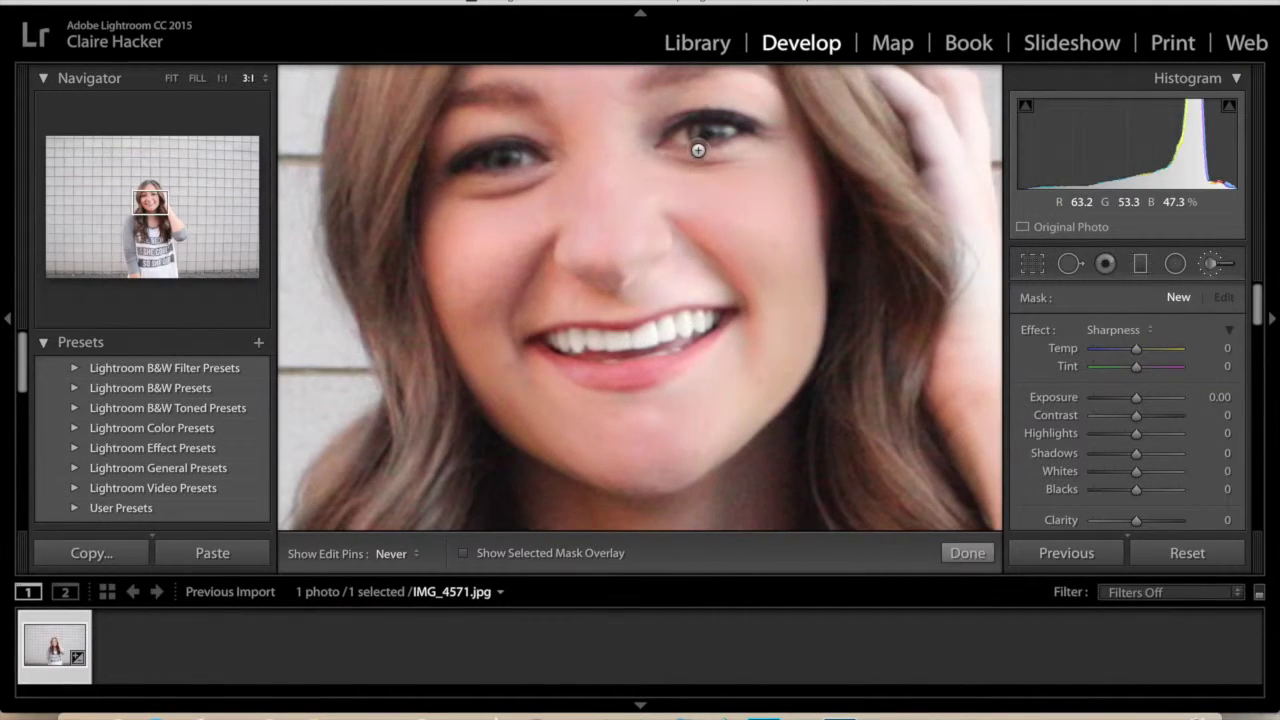
scroll(712, 130, "down", 3)
mouse_move(712, 130)
left_mouse_down()
mouse_move(570, 139)
mouse_move(527, 157)
mouse_move(489, 147)
mouse_move(484, 166)
mouse_move(527, 156)
mouse_move(489, 171)
mouse_move(506, 153)
mouse_move(533, 168)
mouse_move(498, 152)
left_mouse_up()
key("super+minus")
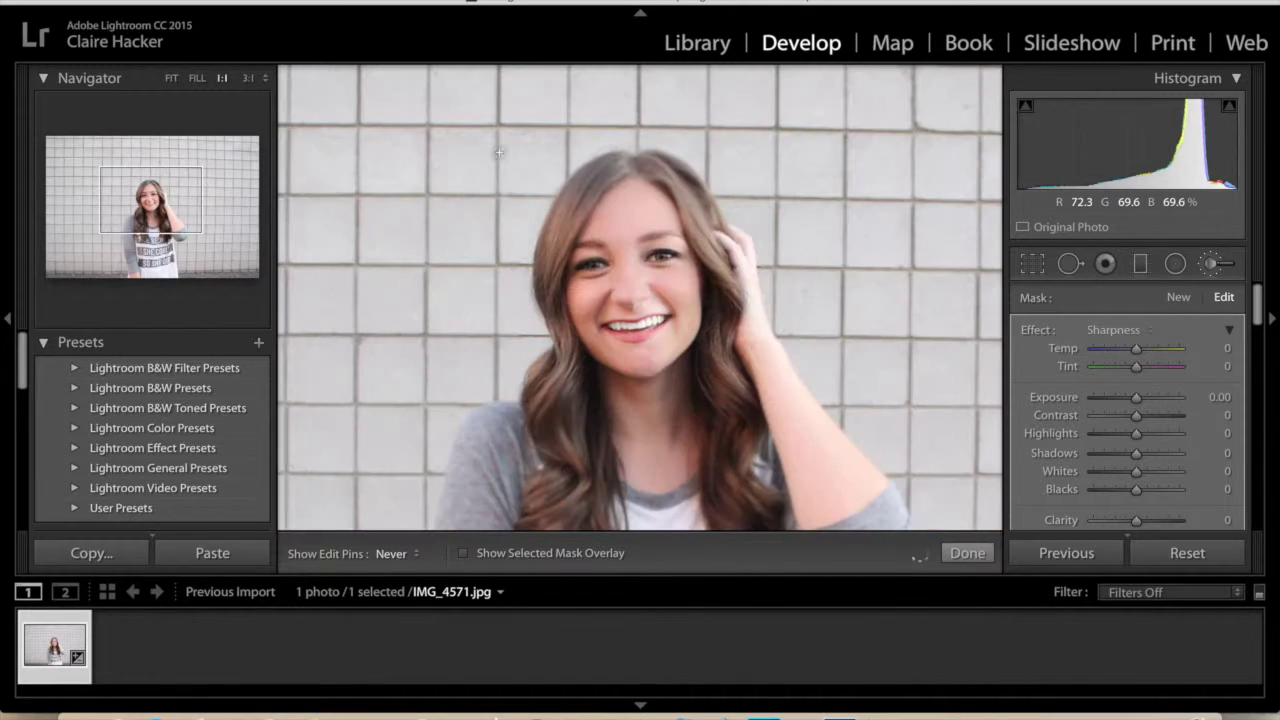
key("super+minus")
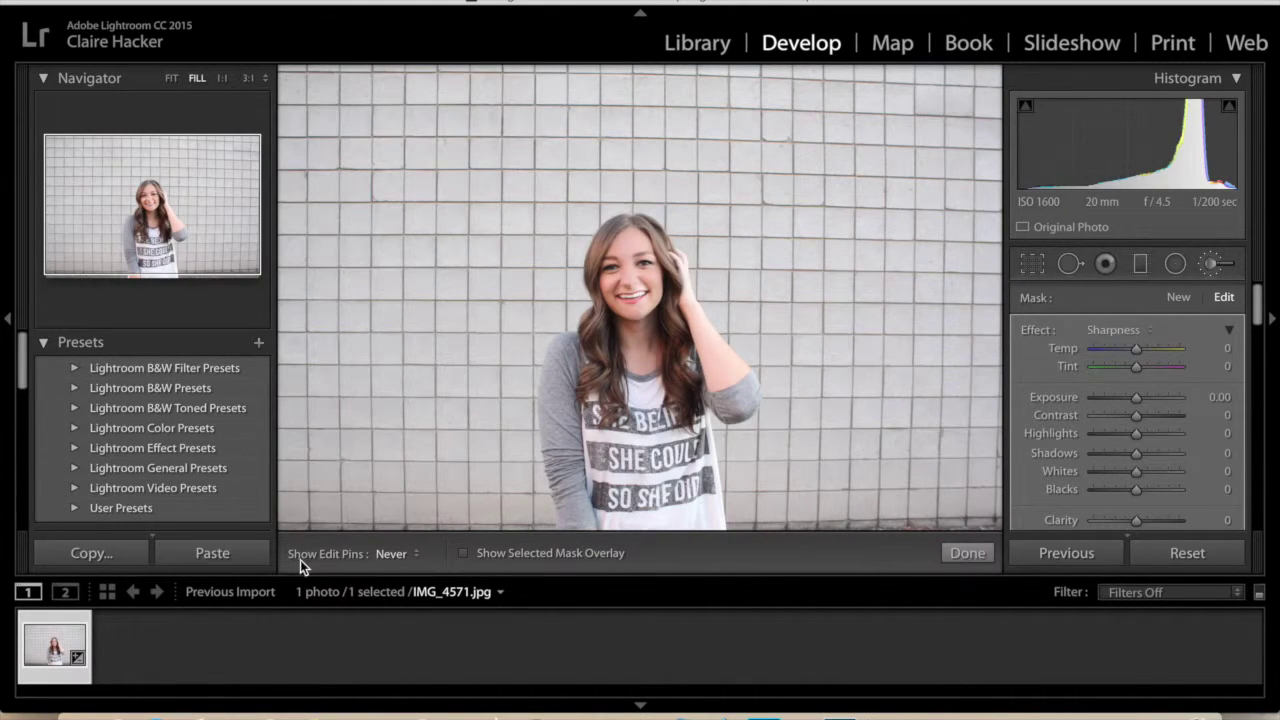
- Set the edit pins to show Always, and select the Soften Skin, Sharpness and Teeth Whitening pins one after another
left_click(393, 556)
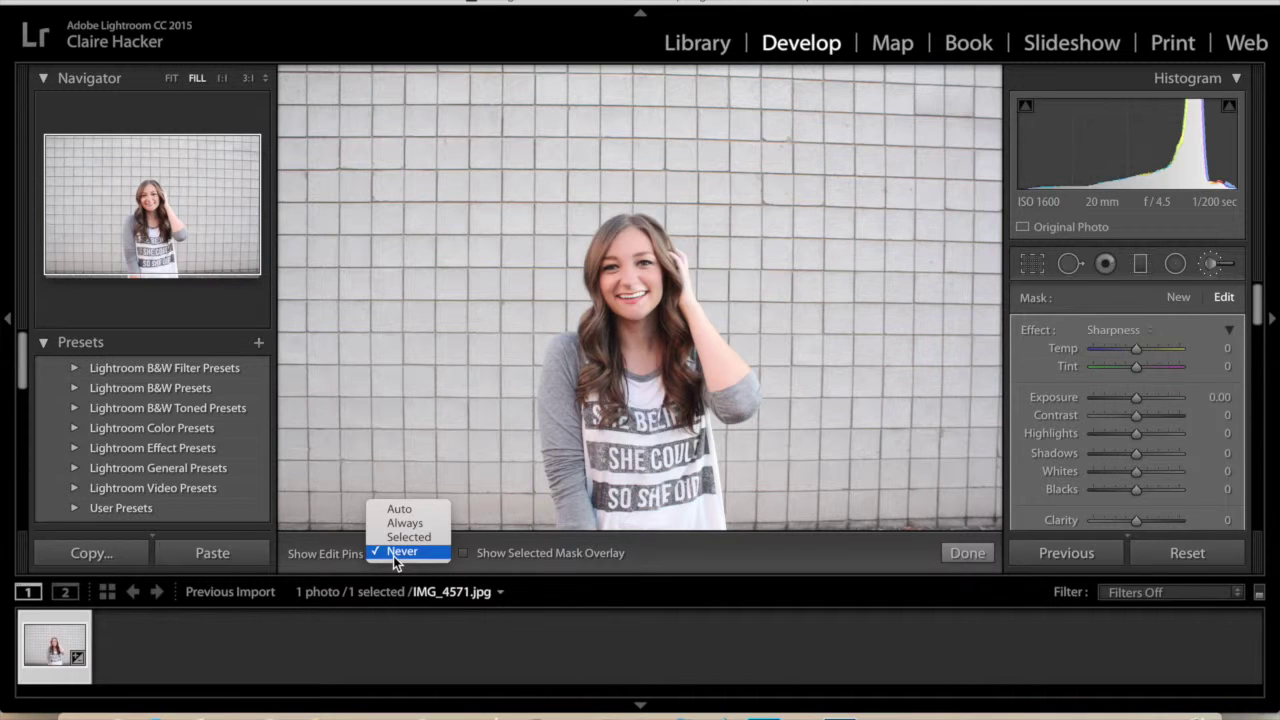
left_click(404, 524)
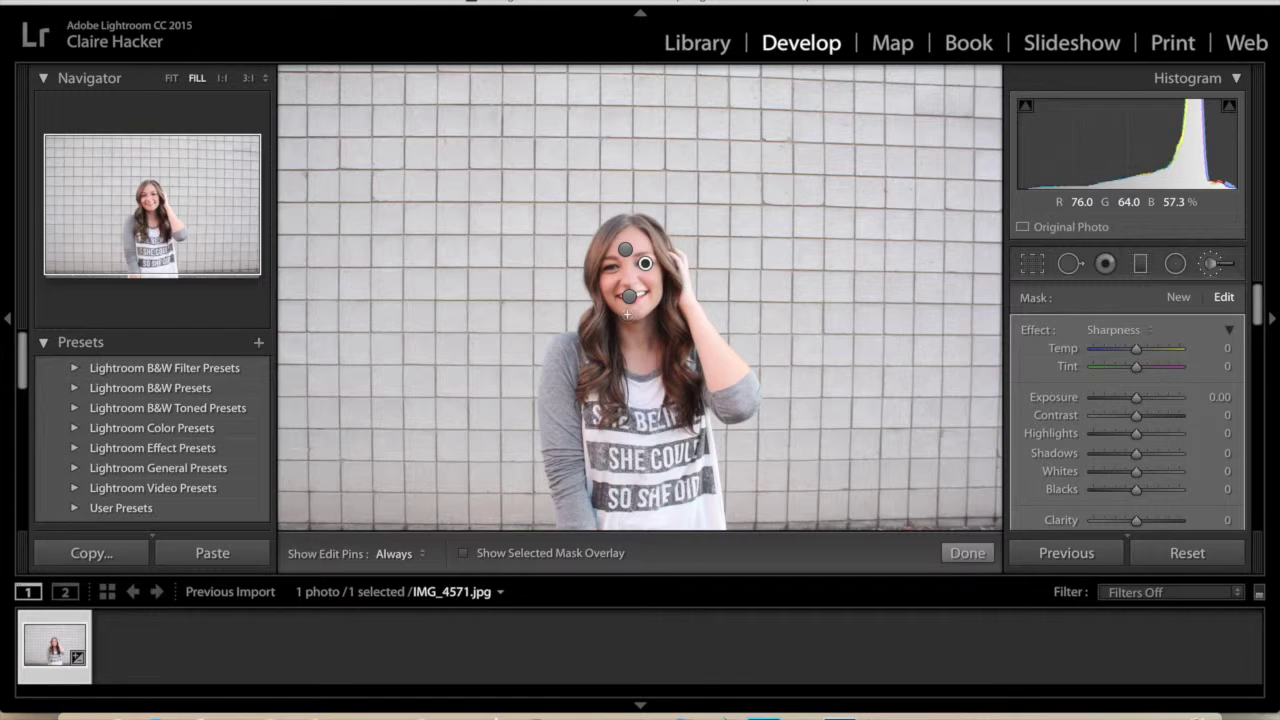
left_click(624, 249)
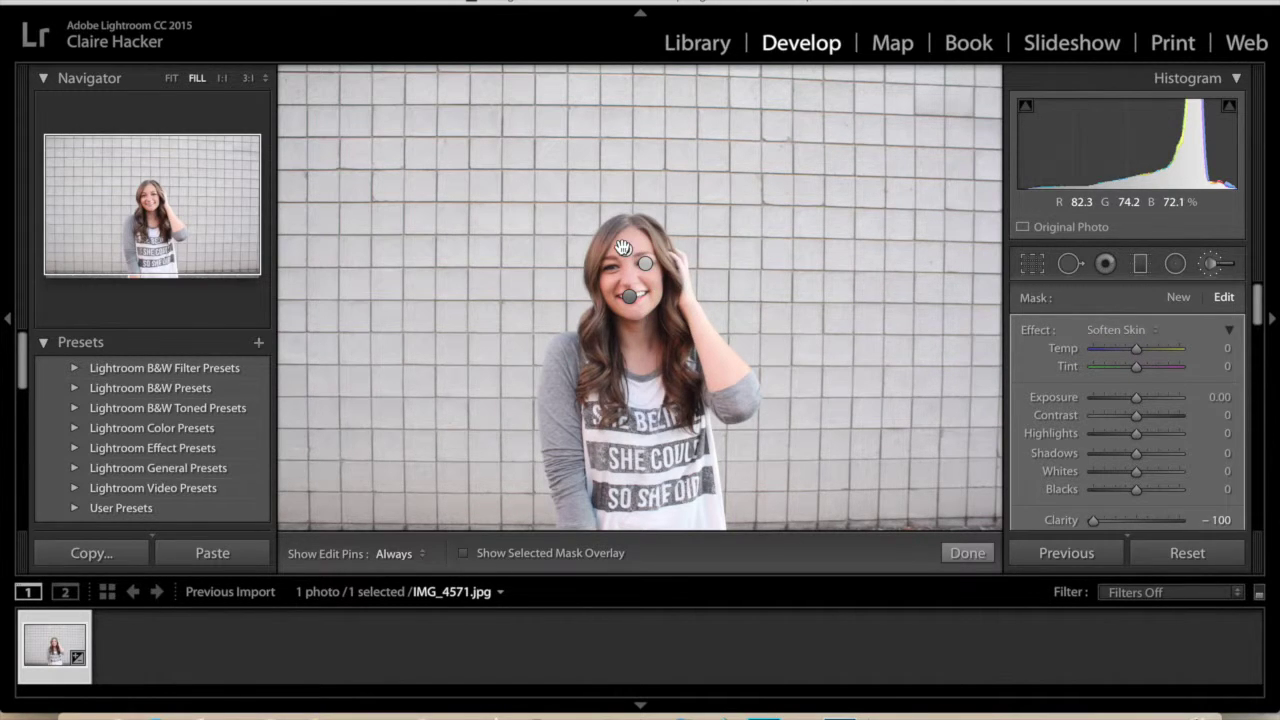
left_click(645, 263)
left_click(629, 296)
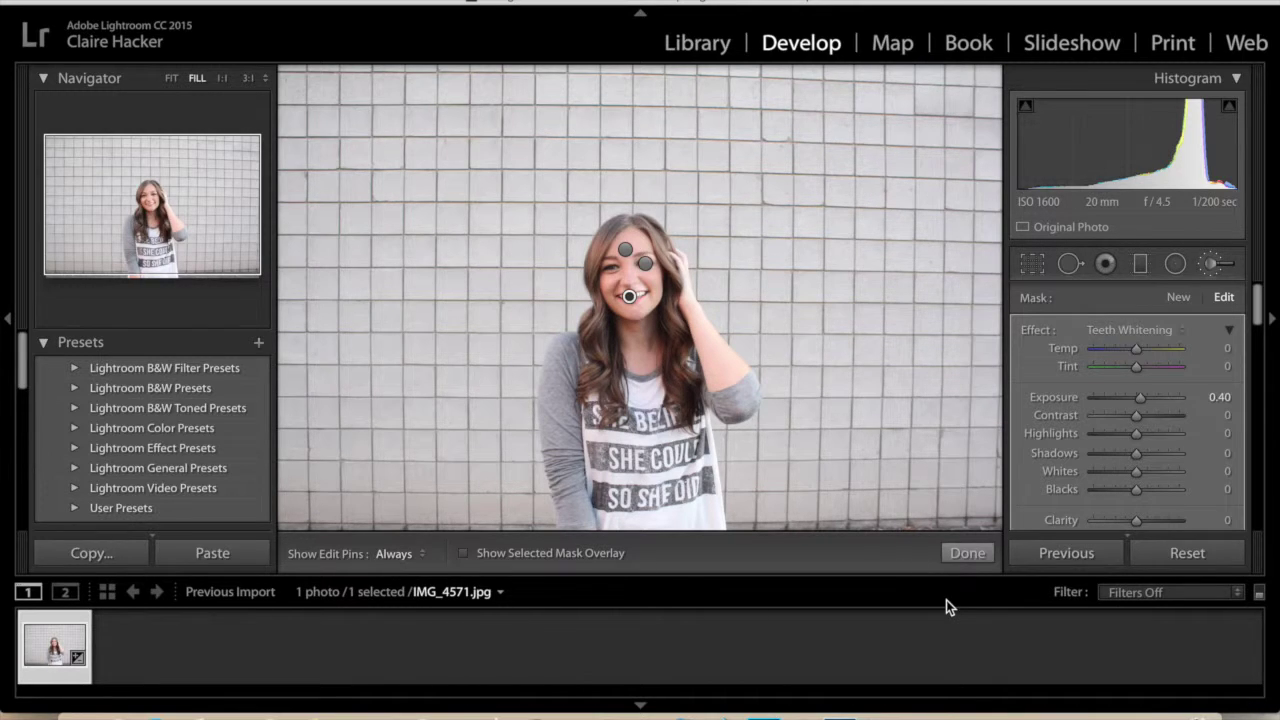
left_click(1178, 297)
left_click(1141, 330)
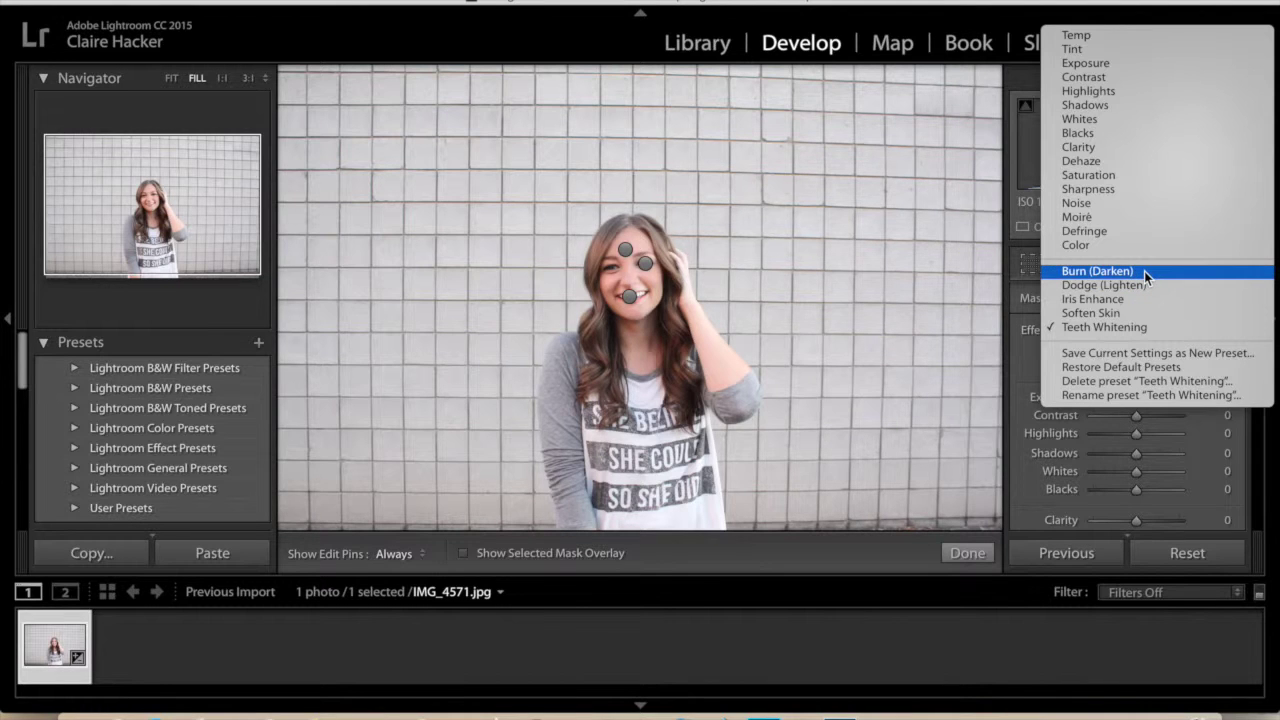
left_click(1027, 360)
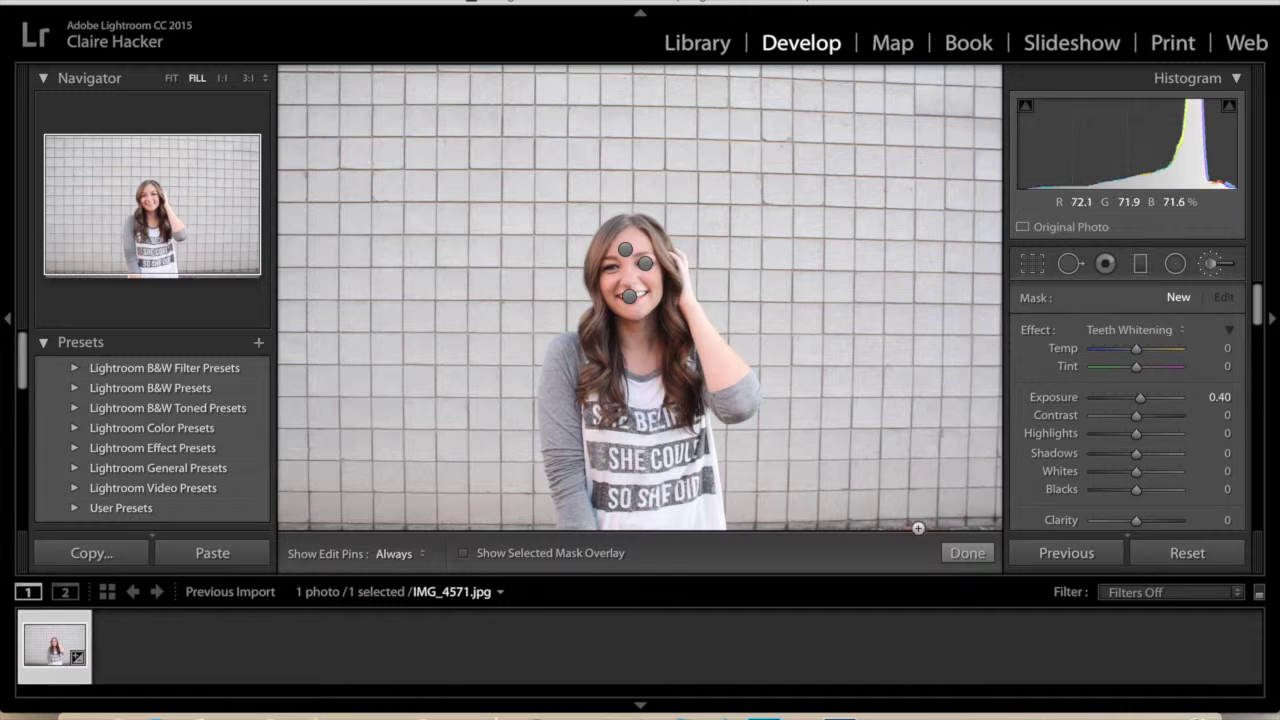
- Finish the brush editing and compare the portrait in the Before/After Left/Right view
left_click(966, 553)
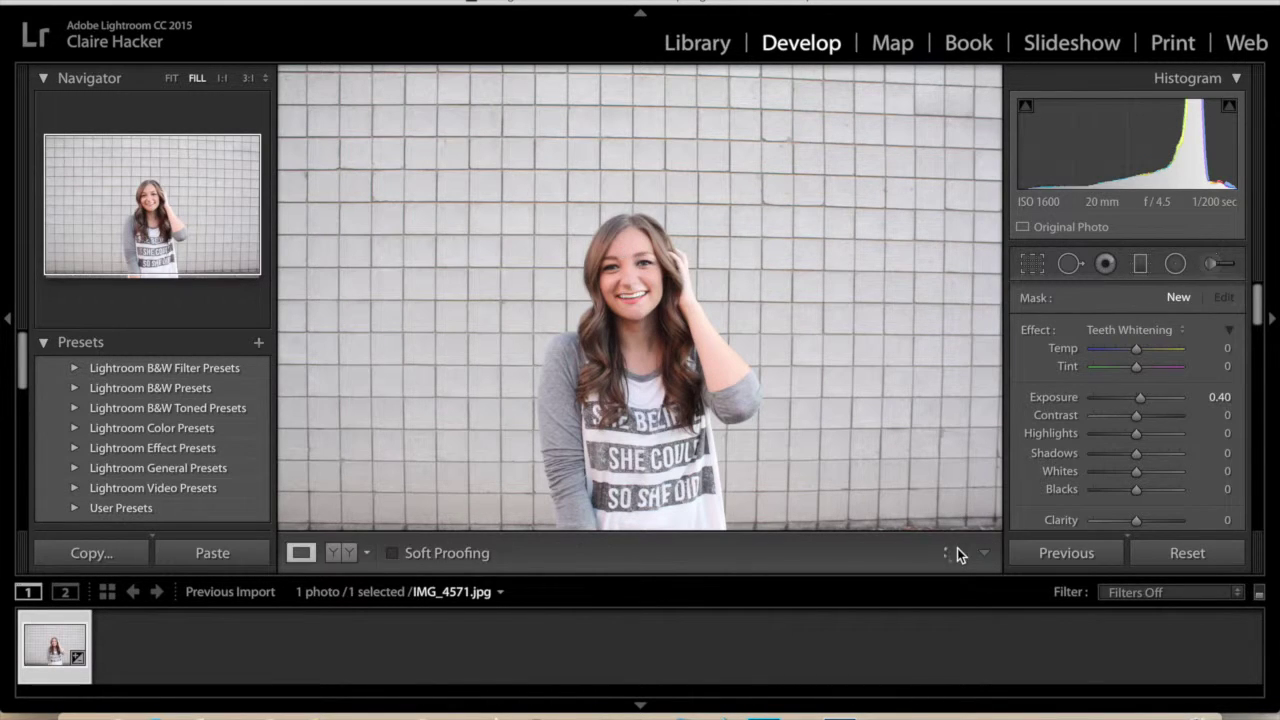
left_click(366, 553)
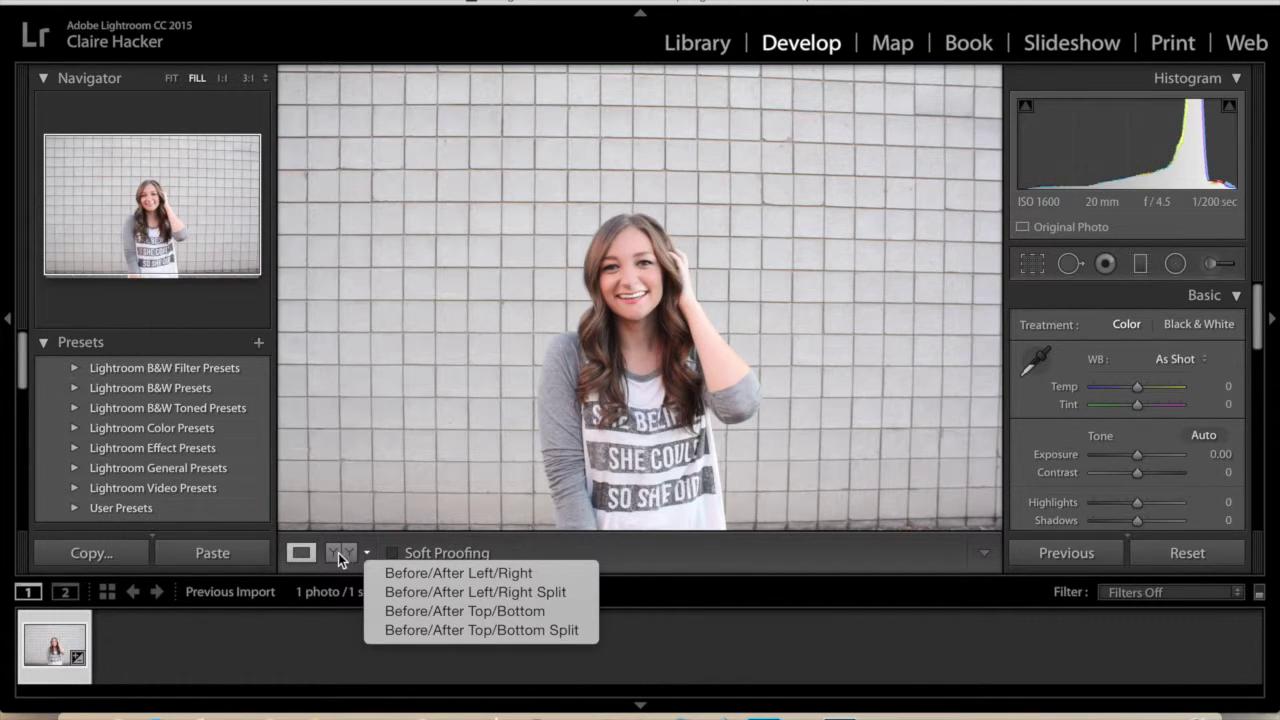
left_click(399, 574)
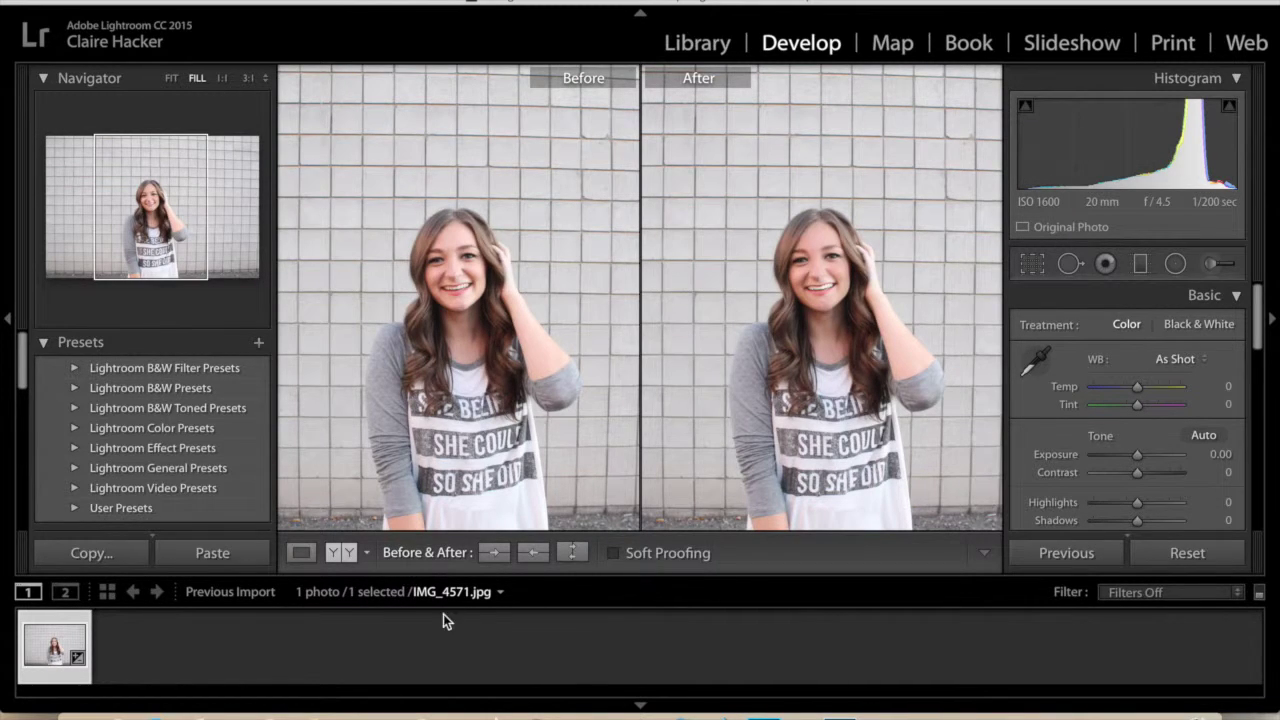